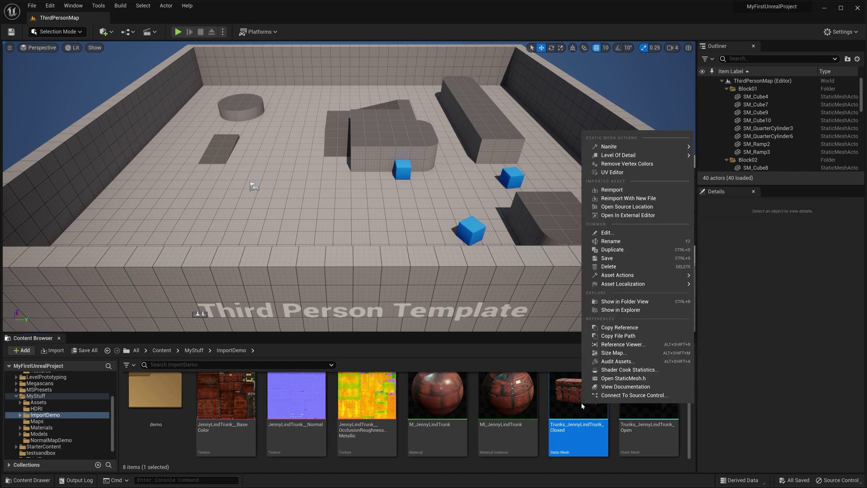
# Open the LDA_Assets01 editor beside MyFirstUnrealProject, each showing a new Untitled level
pyautogui.moveTo(633, 275)
pyautogui.click(695, 313)
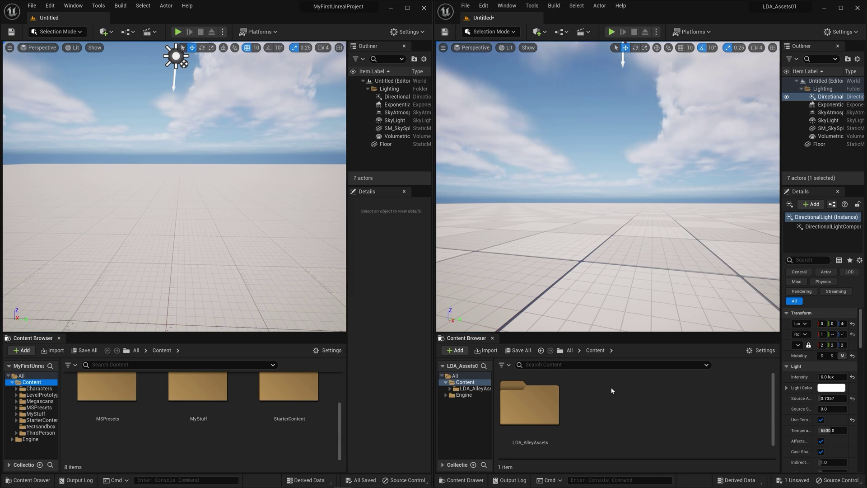
# Browse to LDA_AlleyAssets/Prefabs in the right Content Browser and drag BP_MagicBottle into the viewport
pyautogui.doubleClick(557, 385)
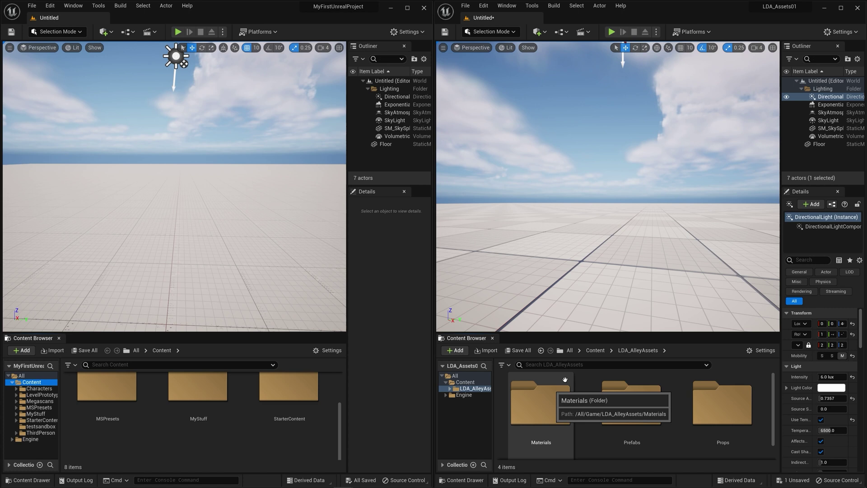
pyautogui.doubleClick(651, 408)
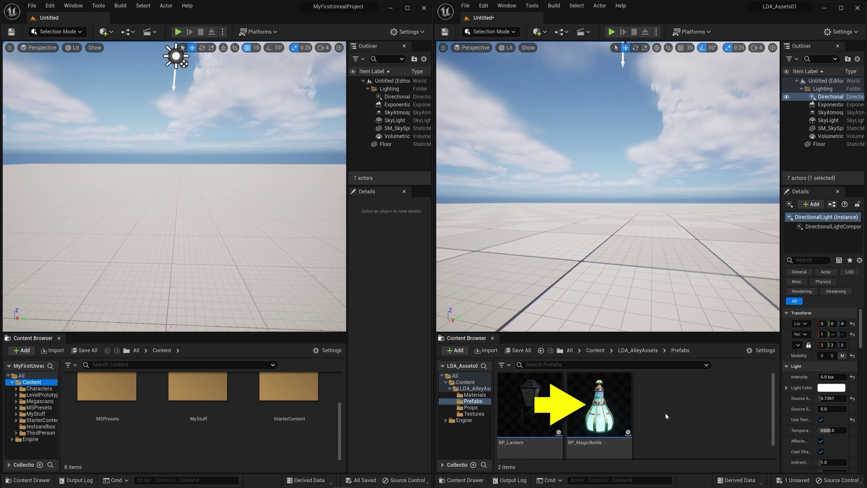
pyautogui.moveTo(601, 406); pyautogui.dragTo(623, 291)
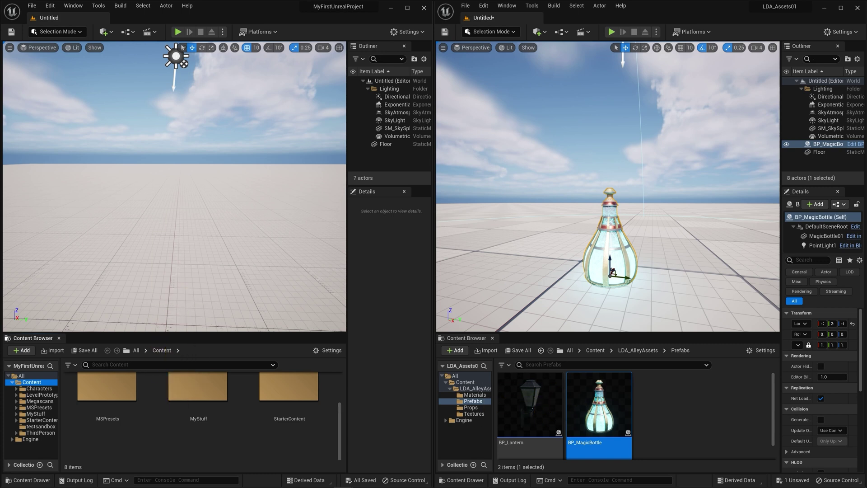
# Drop BP_MagicBottle in the level, then choose Asset Actions > Migrate on its asset
pyautogui.moveTo(606, 421); pyautogui.dragTo(606, 421, button='right')
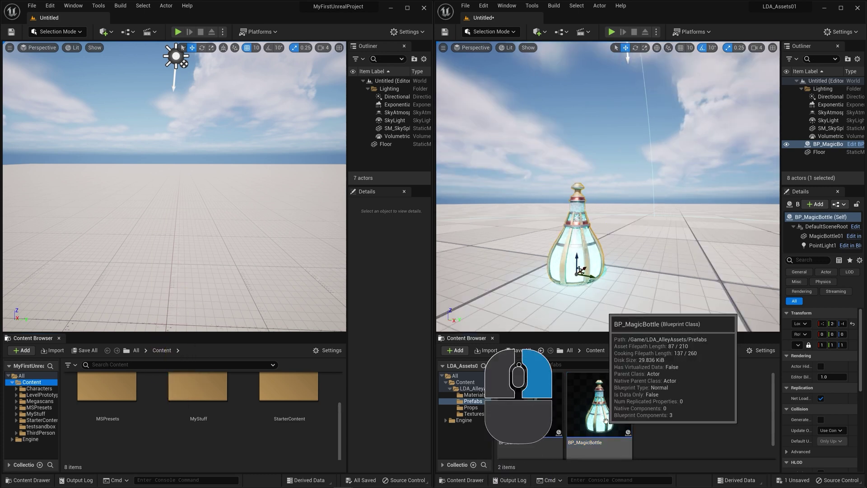
pyautogui.rightClick(605, 421)
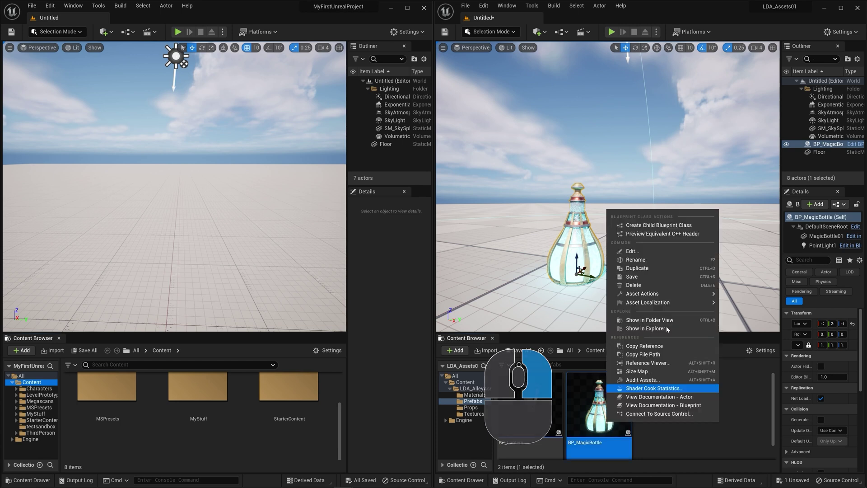
pyautogui.moveTo(688, 294)
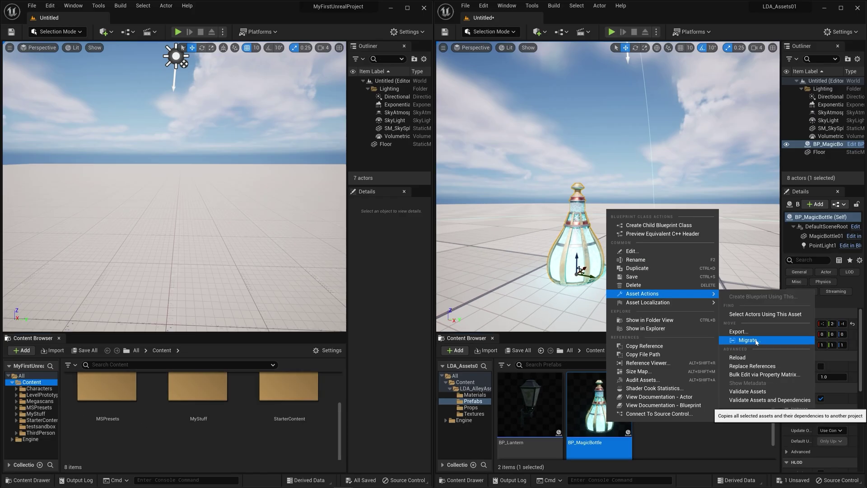
pyautogui.click(750, 340)
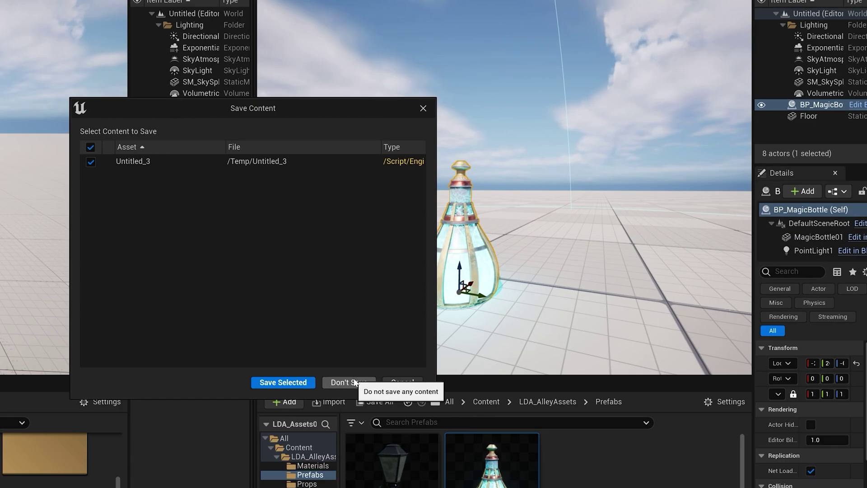
# Choose Don't Save for the Untitled_3 level to reach the BP_MagicBottle Asset Report
pyautogui.click(504, 337)
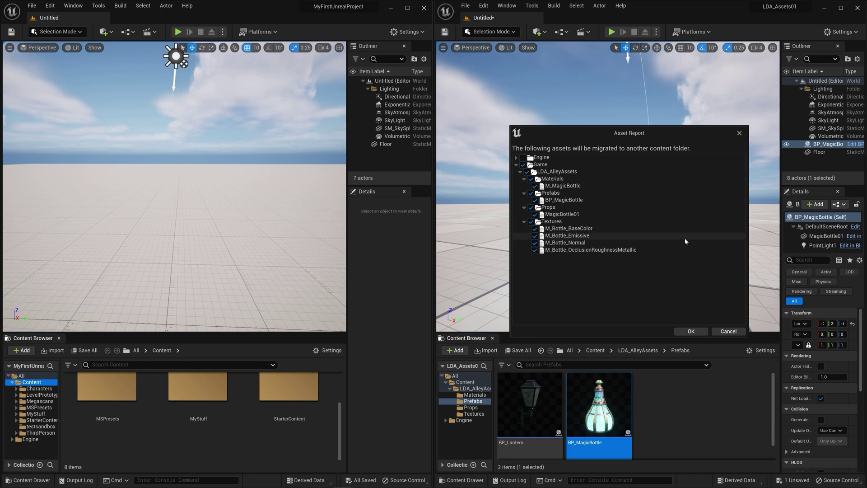
# Accept the Asset Report and choose MyFirstUnrealProject's Content folder as the migration destination
pyautogui.click(691, 331)
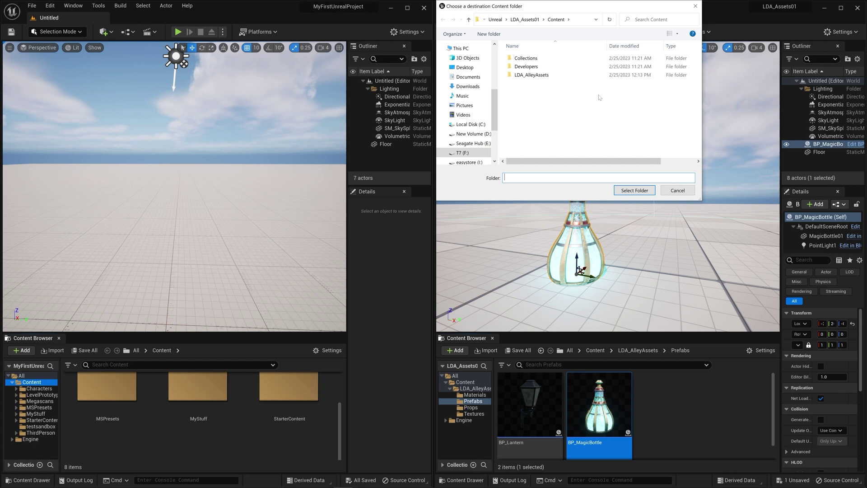
pyautogui.hotkey('alt', 'Up')
pyautogui.hotkey('alt', 'Up')
pyautogui.doubleClick(552, 67)
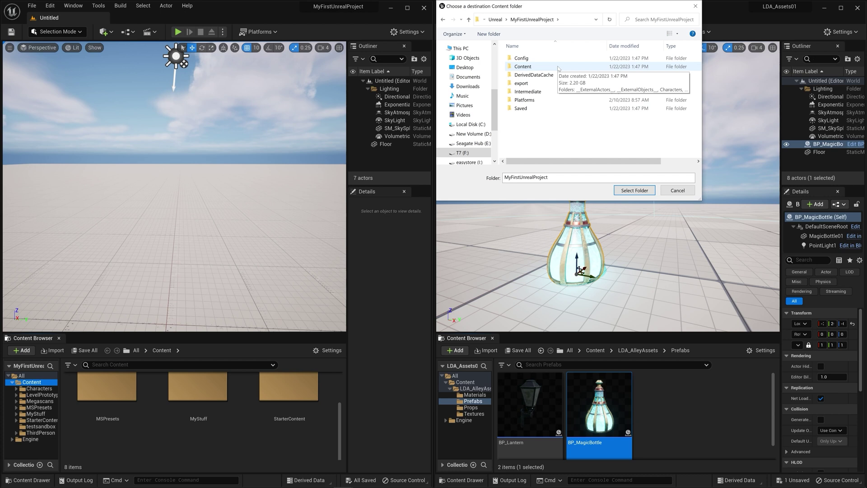
pyautogui.doubleClick(536, 67)
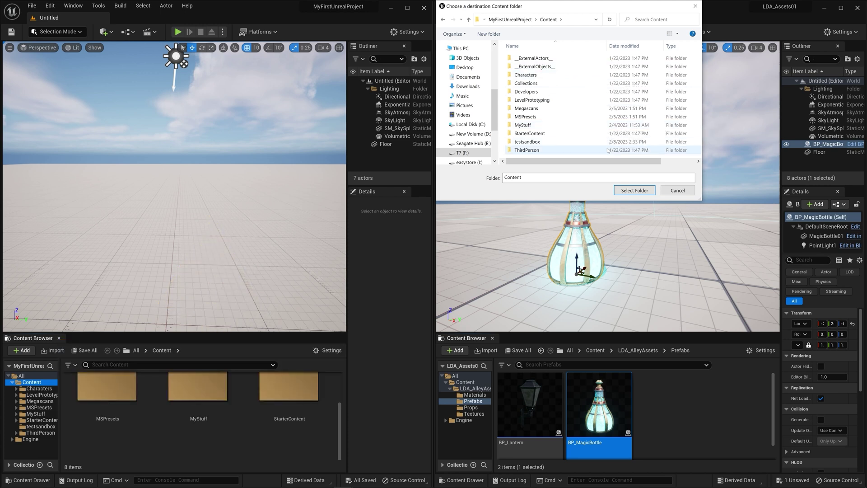
pyautogui.click(635, 191)
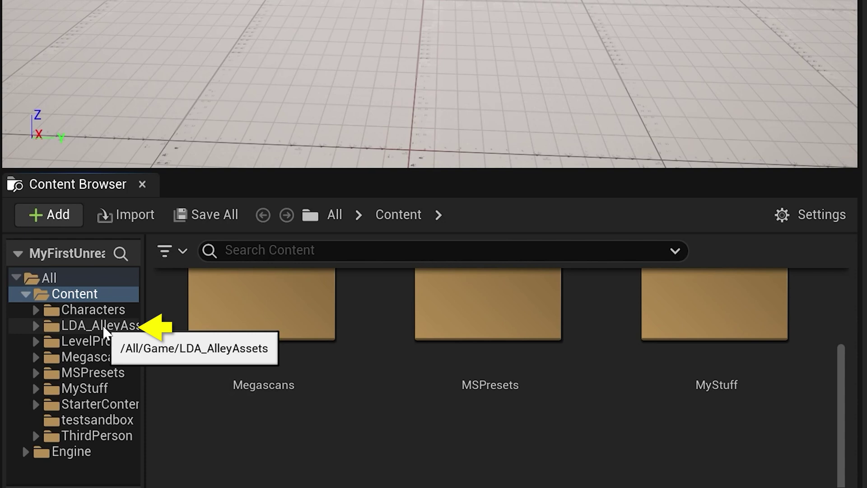
# Open the migrated LDA_AlleyAssets/Prefabs in MyFirstUnrealProject and place BP_MagicBottle in its level
pyautogui.click(104, 326)
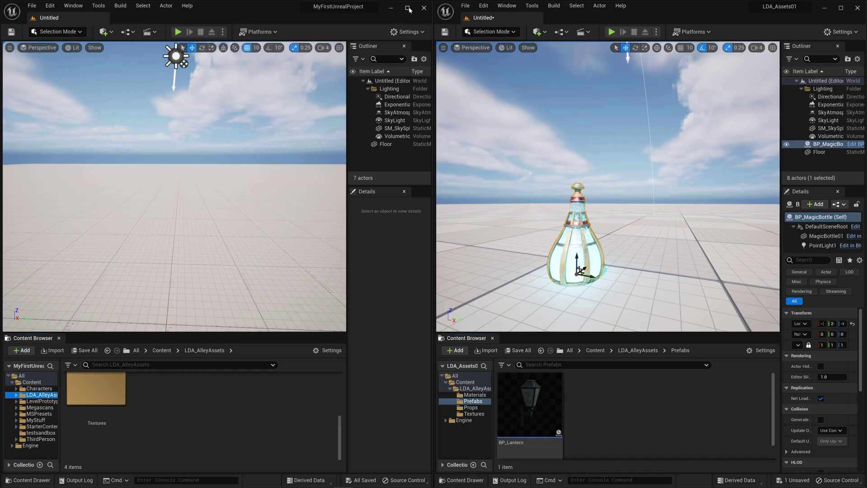
pyautogui.click(408, 8)
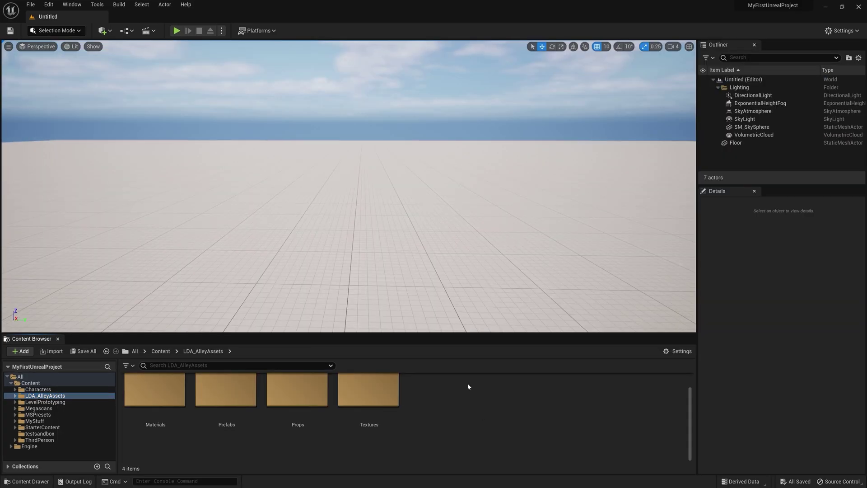
pyautogui.scroll(1, 468, 386)
pyautogui.click(227, 419)
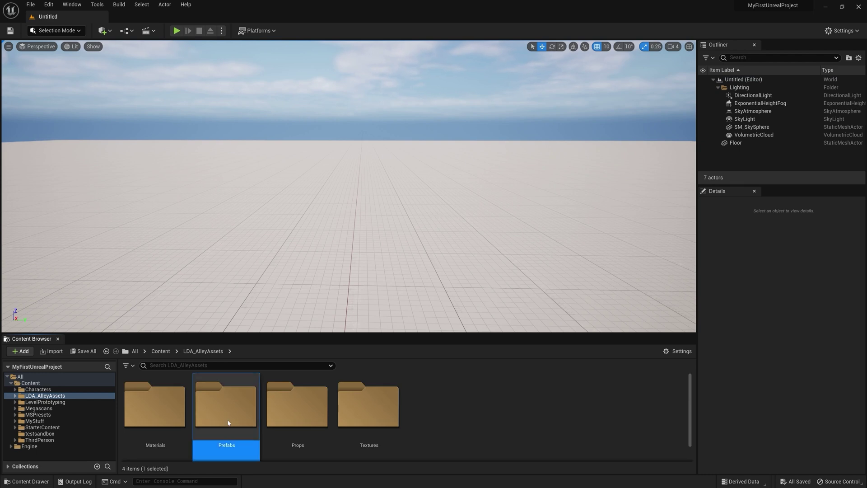
pyautogui.doubleClick(229, 423)
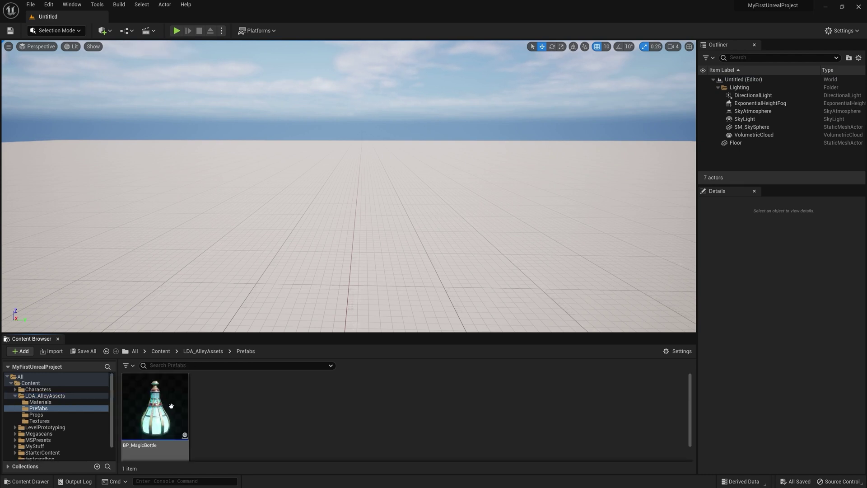
pyautogui.moveTo(171, 406); pyautogui.dragTo(347, 284)
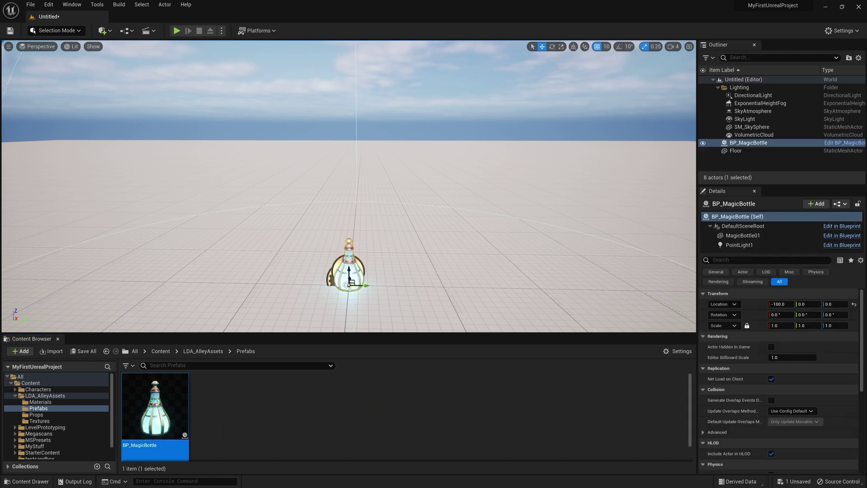
# Check the migrated Props, Materials and Textures folders, then return to LDA_AlleyAssets
pyautogui.click(36, 414)
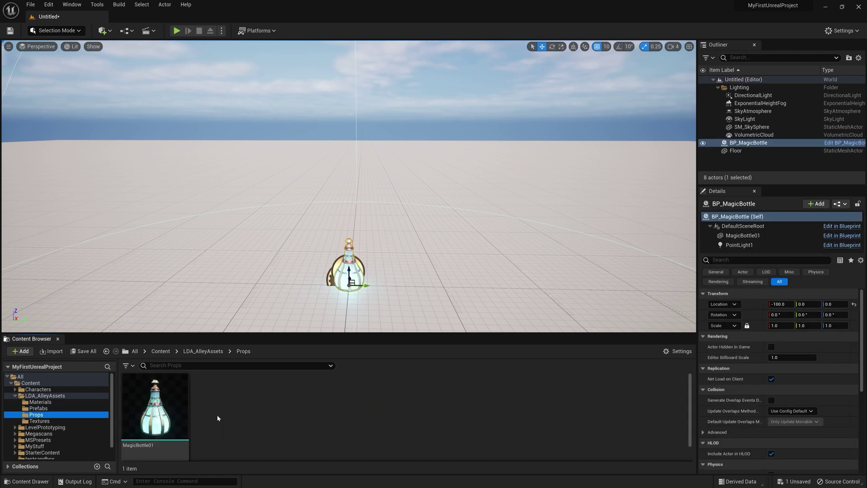
pyautogui.click(41, 402)
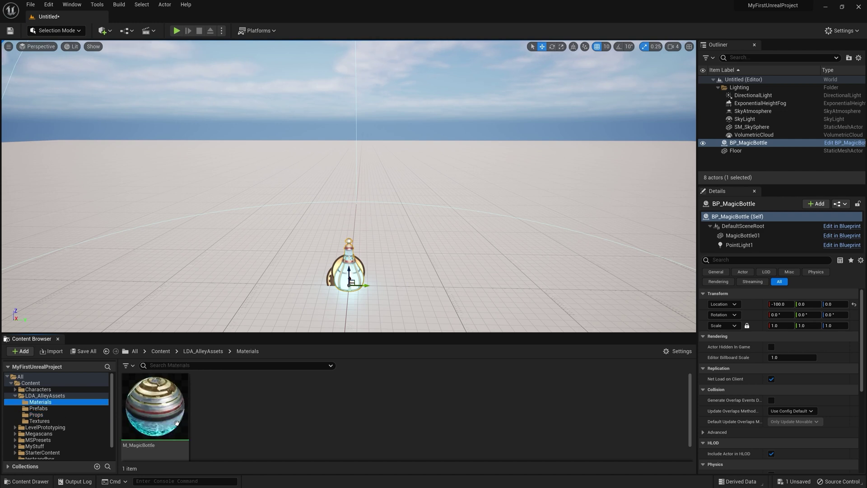
pyautogui.press('Down')
pyautogui.press('Down')
pyautogui.press('Down')
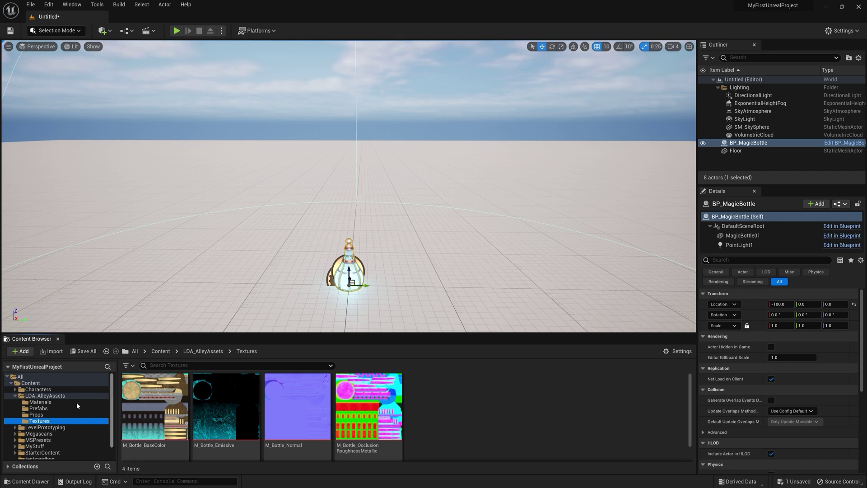
pyautogui.press('Left')
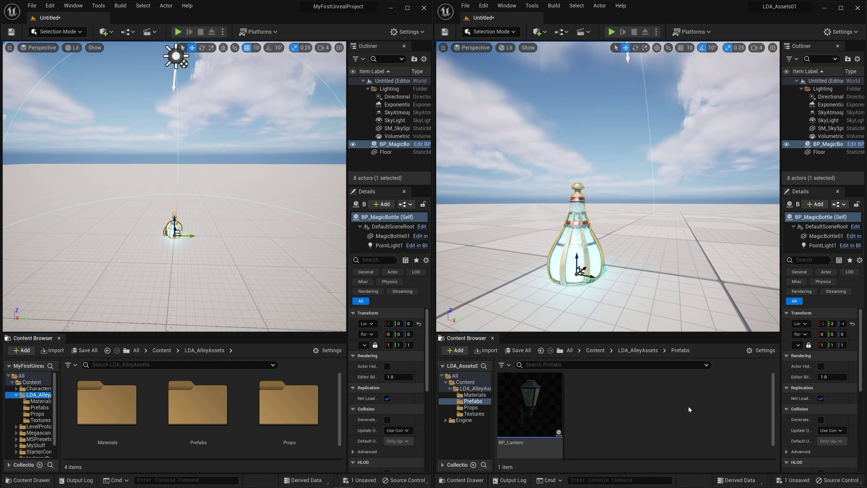
pyautogui.click(477, 388)
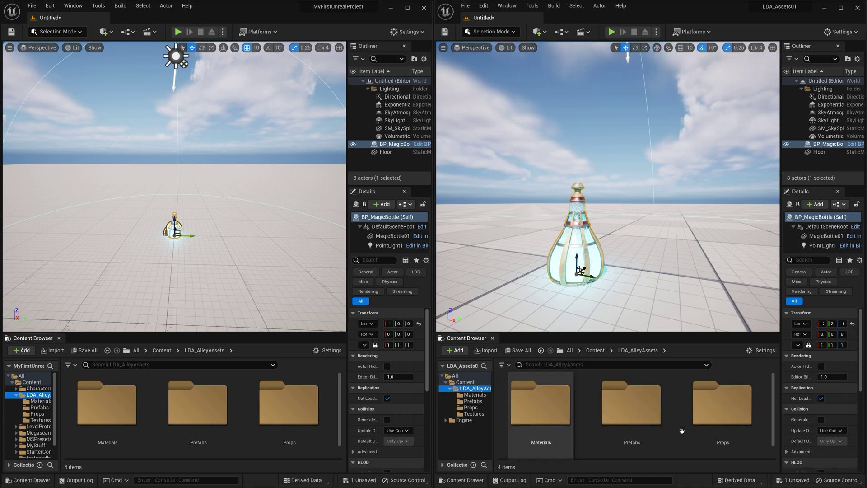
pyautogui.click(725, 416)
pyautogui.doubleClick(724, 416)
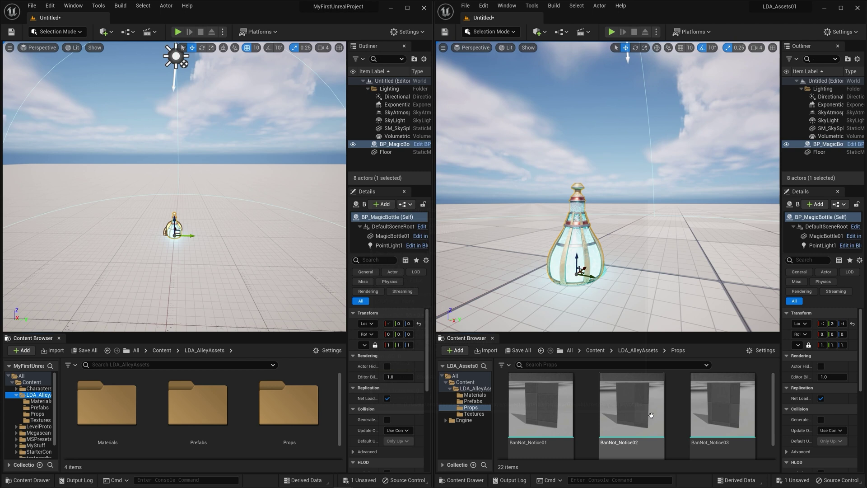
pyautogui.scroll(-5, 743, 399)
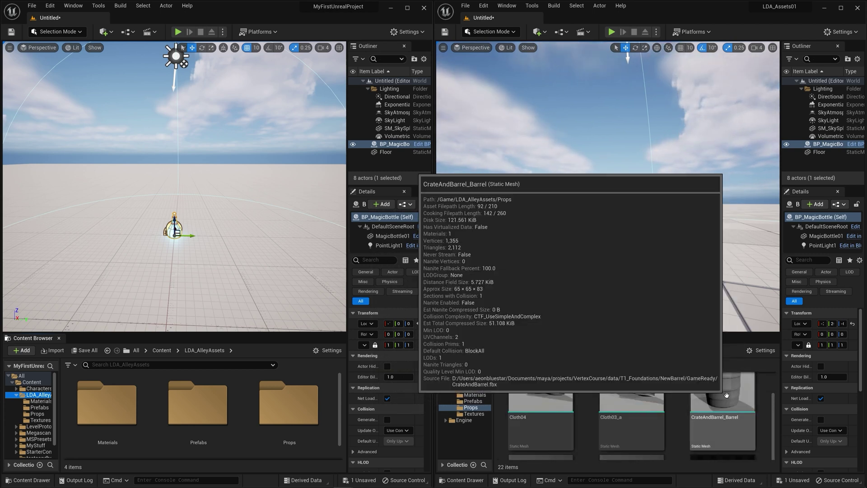
pyautogui.scroll(-2, 637, 454)
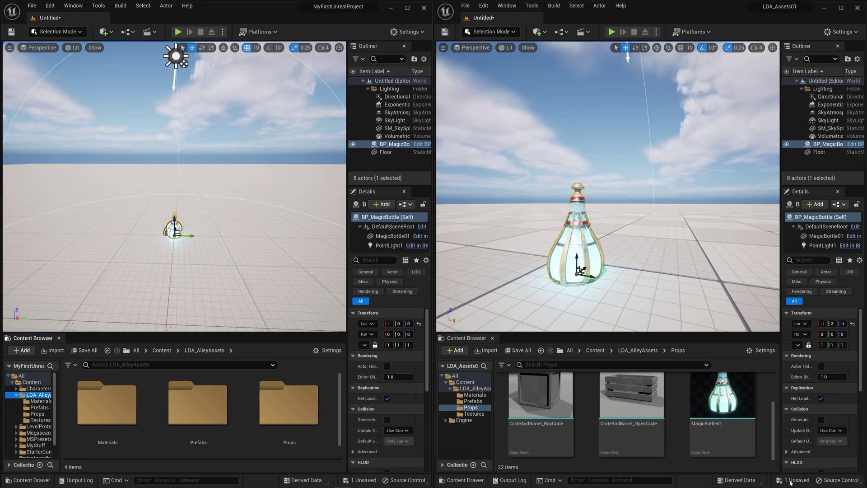
pyautogui.scroll(1, 632, 420)
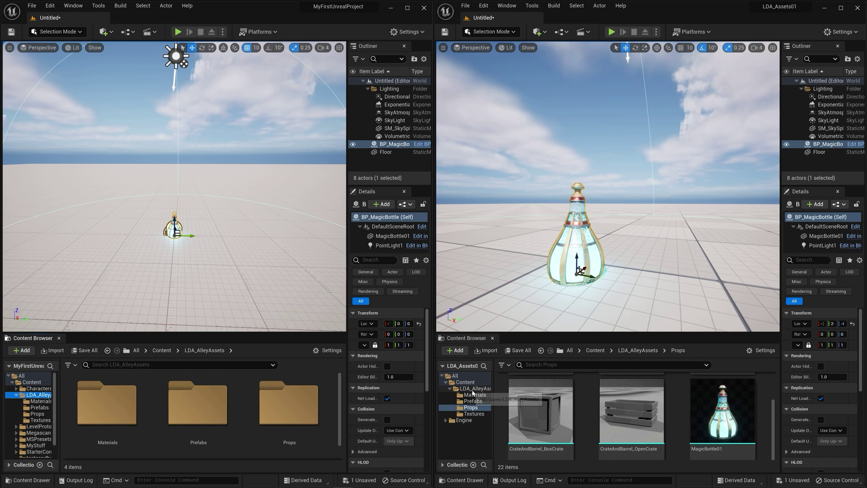
pyautogui.click(465, 382)
pyautogui.rightClick(542, 405)
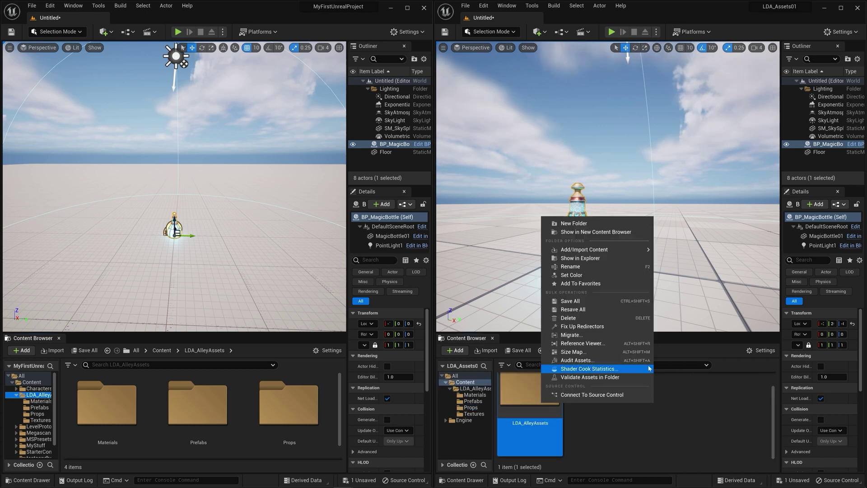
# Migrate the whole LDA_AlleyAssets folder without saving the level and accept the Asset Report
pyautogui.click(614, 336)
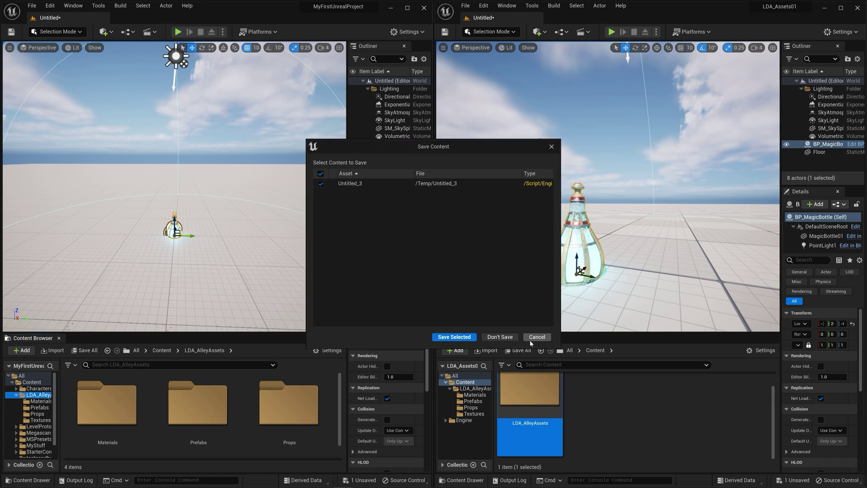
pyautogui.click(537, 337)
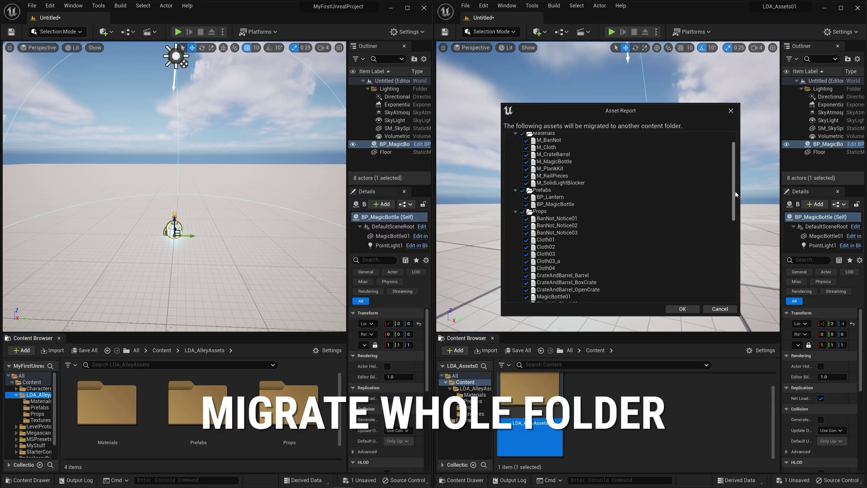
pyautogui.scroll(-5, 732, 153)
pyautogui.scroll(5, 732, 154)
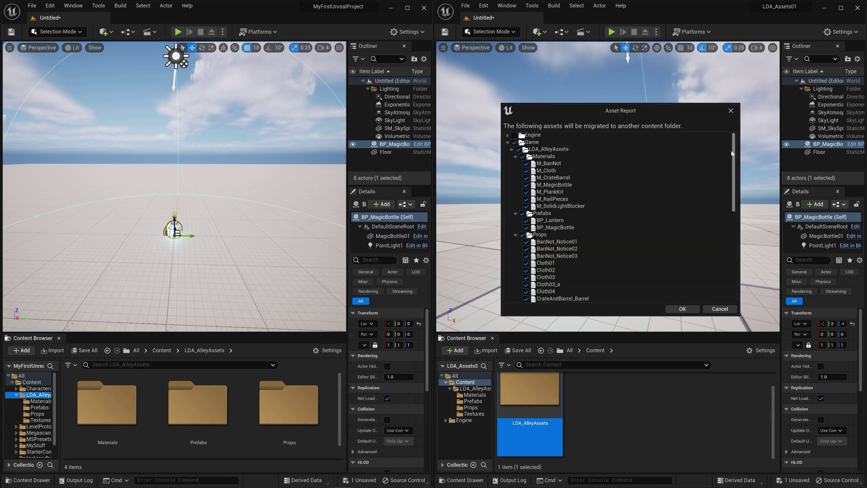
pyautogui.click(682, 308)
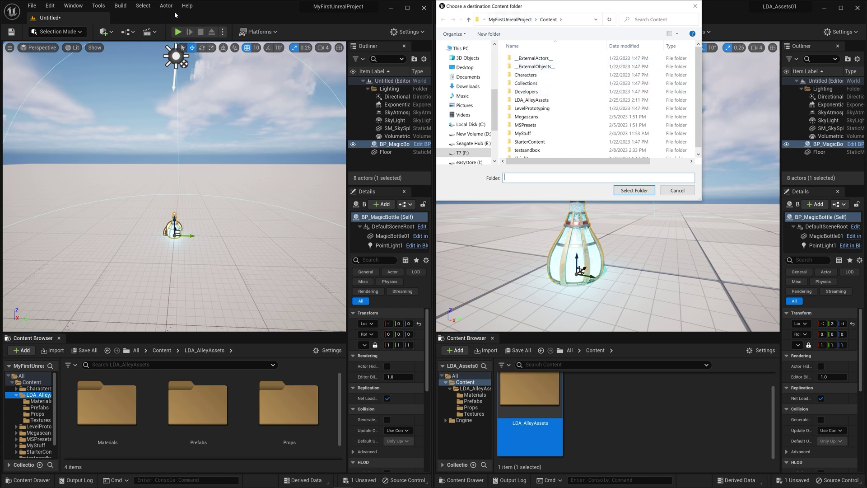
# Target MyFirstUnrealProject's Content folder and answer No All to overwriting existing assets
pyautogui.click(635, 190)
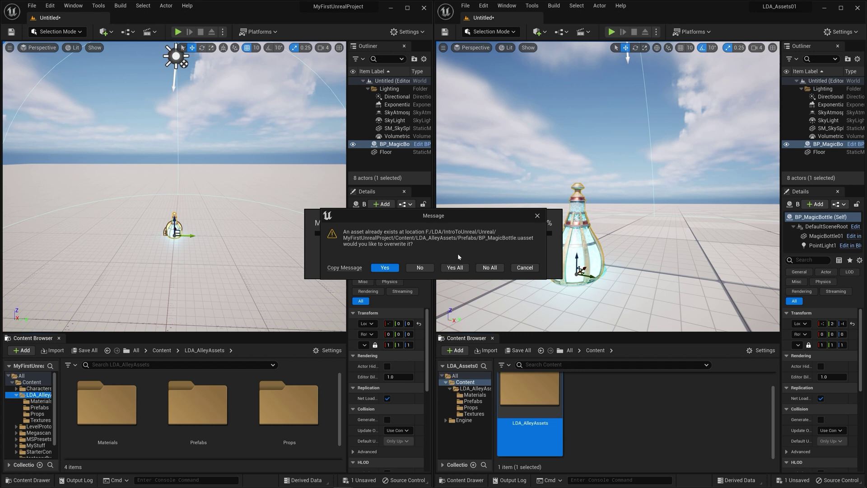
pyautogui.click(493, 268)
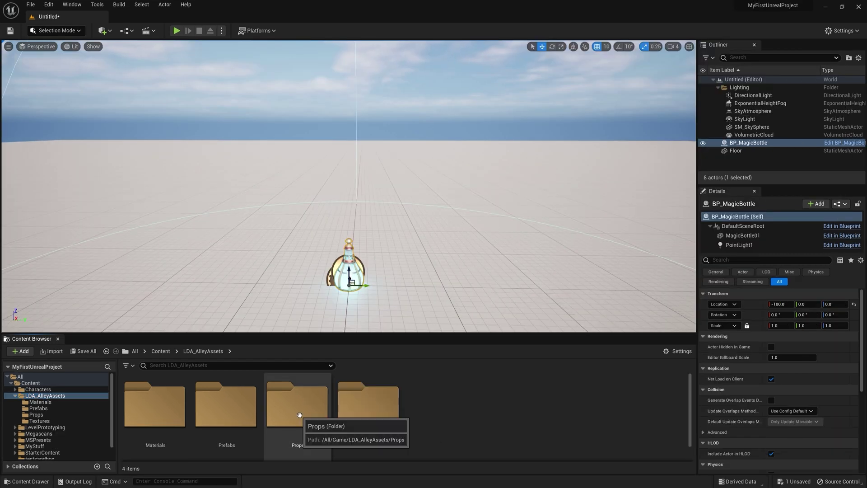
# Browse the migrated Props folder, then show Prefabs containing BP_Lantern and BP_MagicBottle
pyautogui.doubleClick(300, 415)
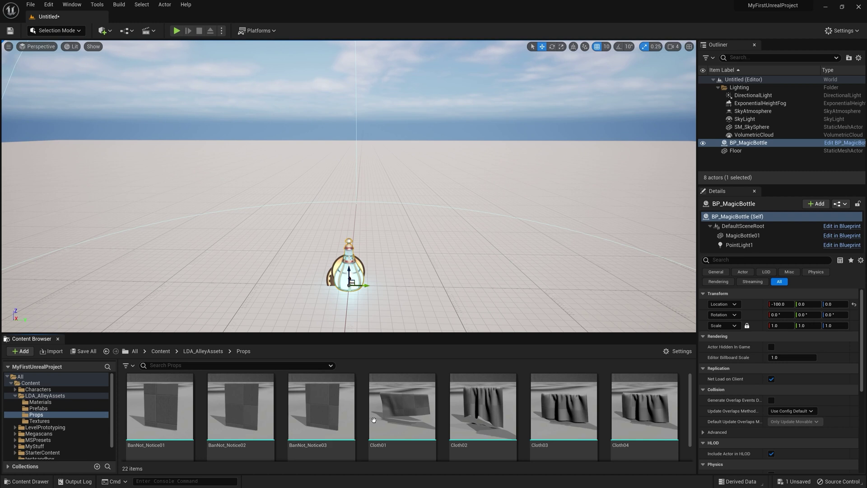
pyautogui.scroll(-3, 373, 420)
pyautogui.scroll(-3, 390, 427)
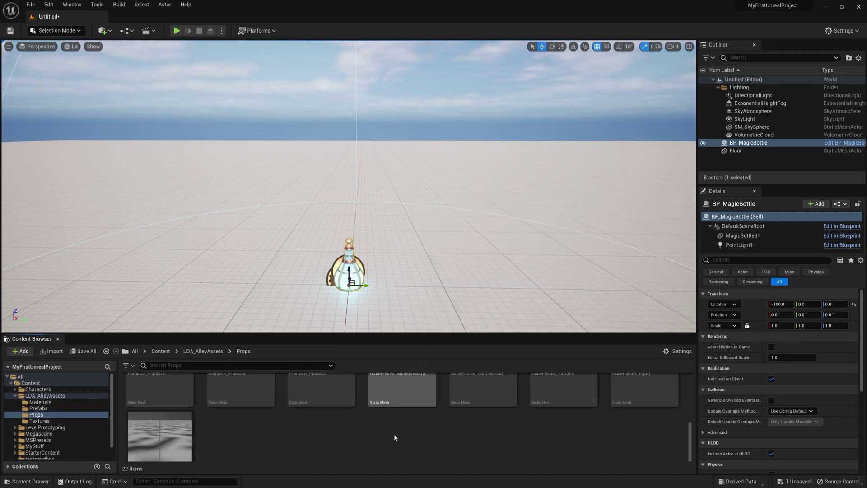
pyautogui.scroll(1, 393, 435)
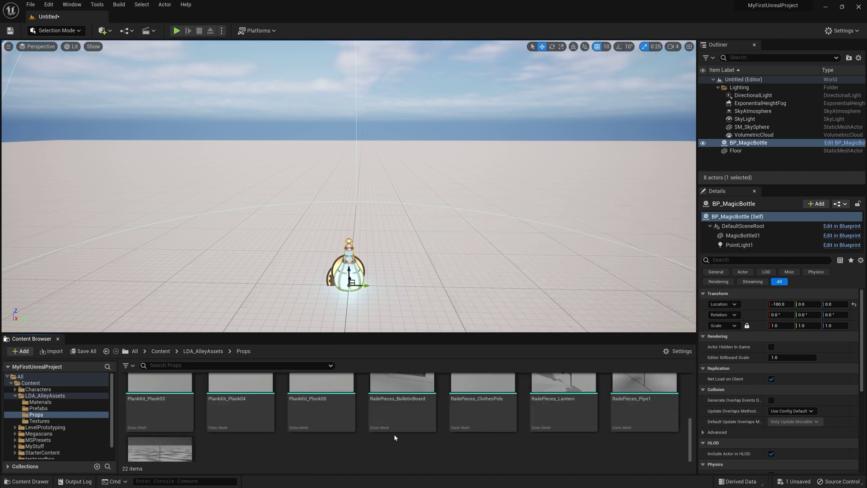
pyautogui.scroll(2, 392, 432)
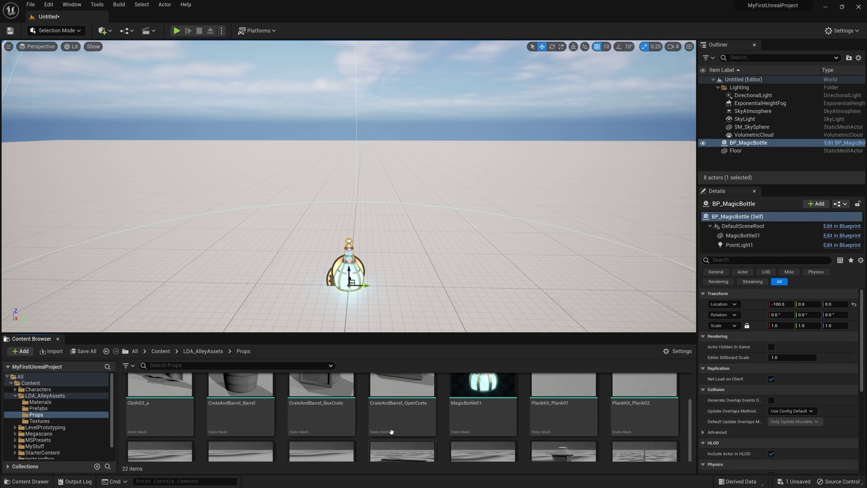
pyautogui.scroll(2, 391, 432)
pyautogui.click(39, 409)
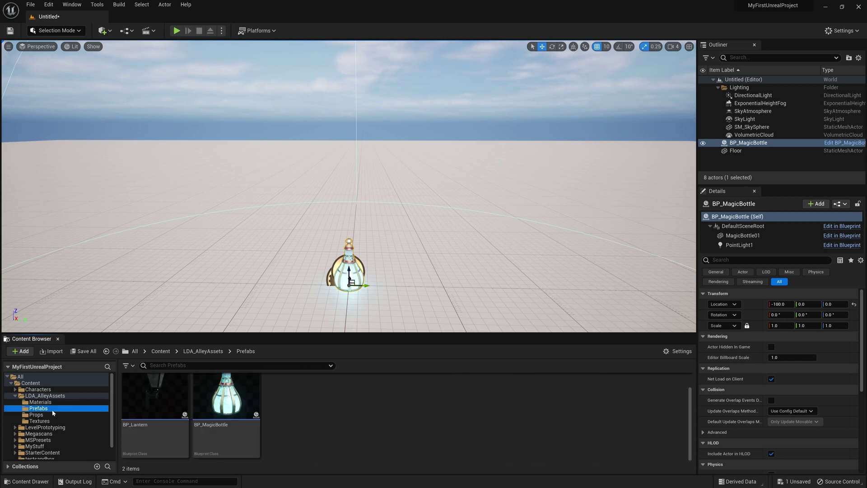
# Drop BP_Lantern beside BP_MagicBottle, toggle its Light On, and select the DirectionalLight
pyautogui.moveTo(155, 397); pyautogui.dragTo(456, 274)
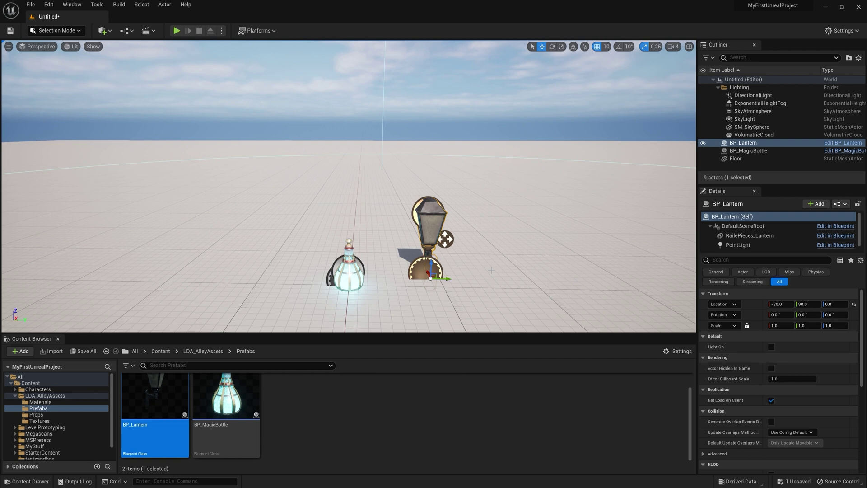
pyautogui.moveTo(492, 270); pyautogui.dragTo(465, 253, button='right')
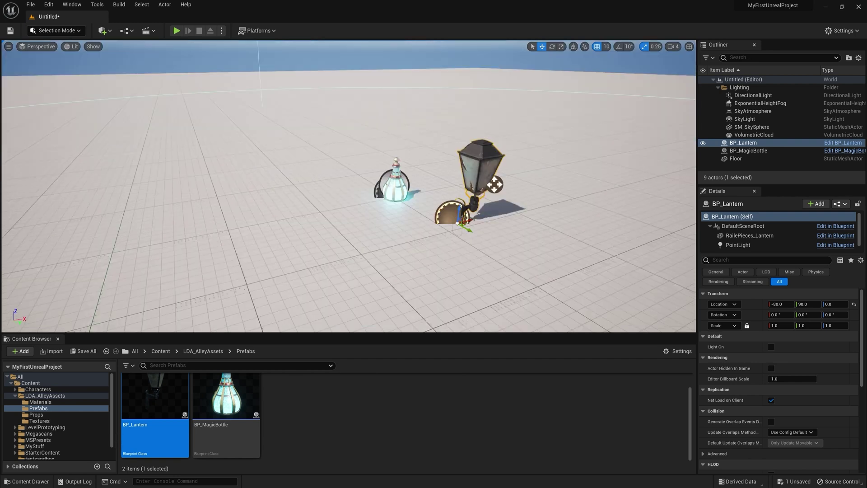
pyautogui.moveTo(495, 185); pyautogui.dragTo(381, 167, button='right')
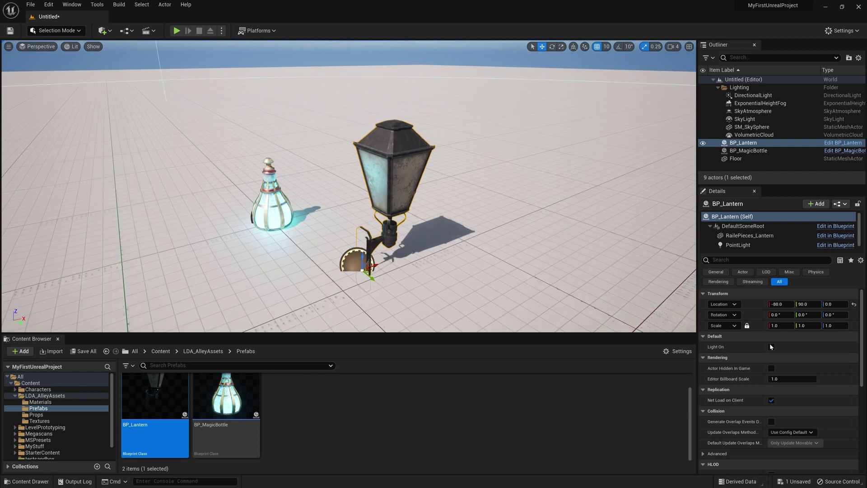
pyautogui.click(771, 346)
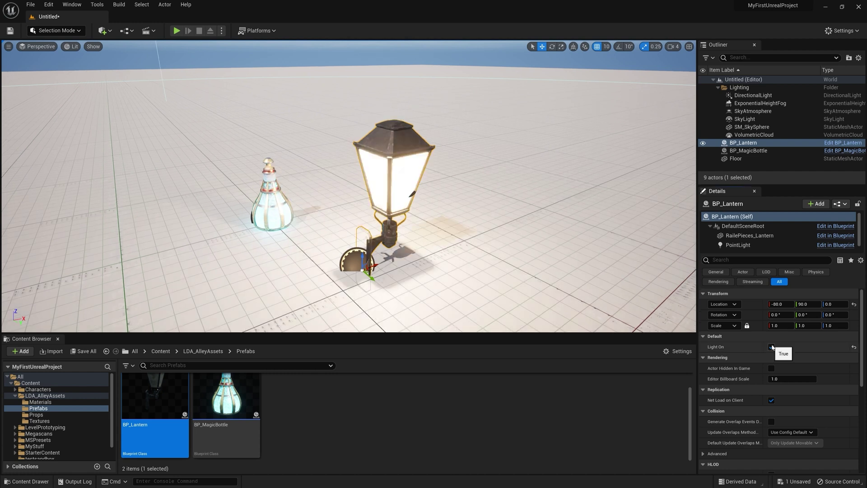
pyautogui.click(771, 346)
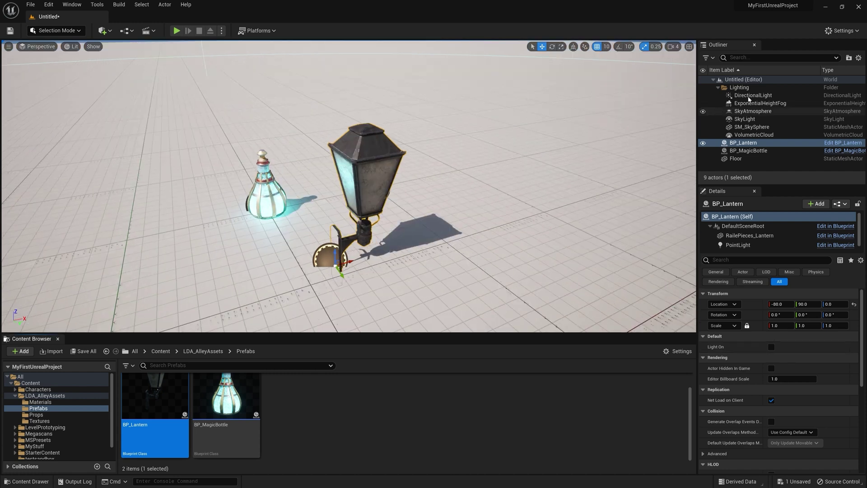
pyautogui.click(750, 96)
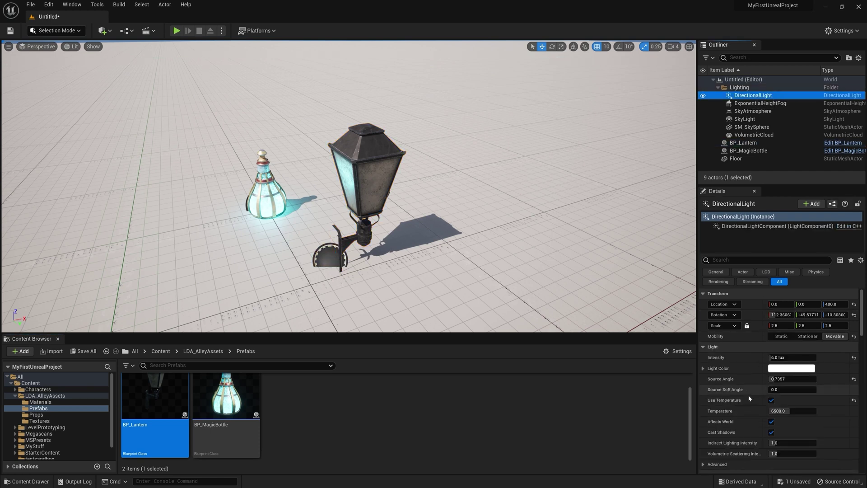
# Uncheck Affects World on the DirectionalLight, then enable Light On for BP_Lantern to light the darkened level
pyautogui.click(771, 422)
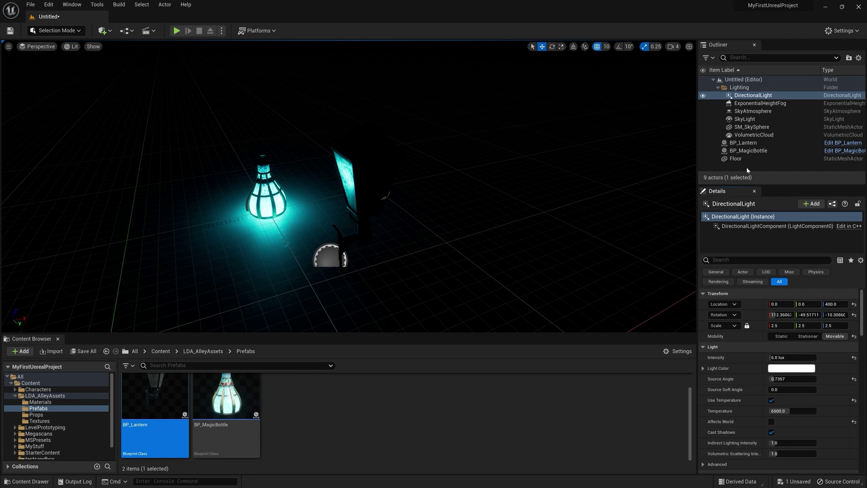
pyautogui.click(745, 142)
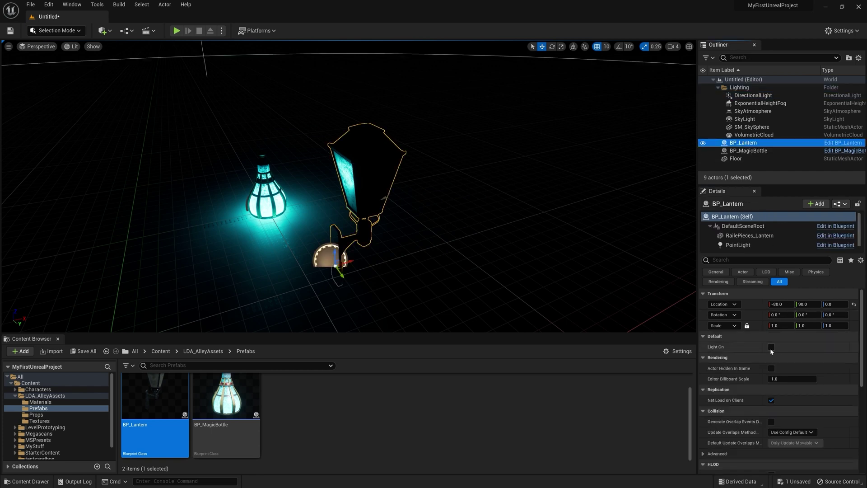
pyautogui.click(771, 347)
pyautogui.moveTo(475, 174); pyautogui.dragTo(486, 186, button='right')
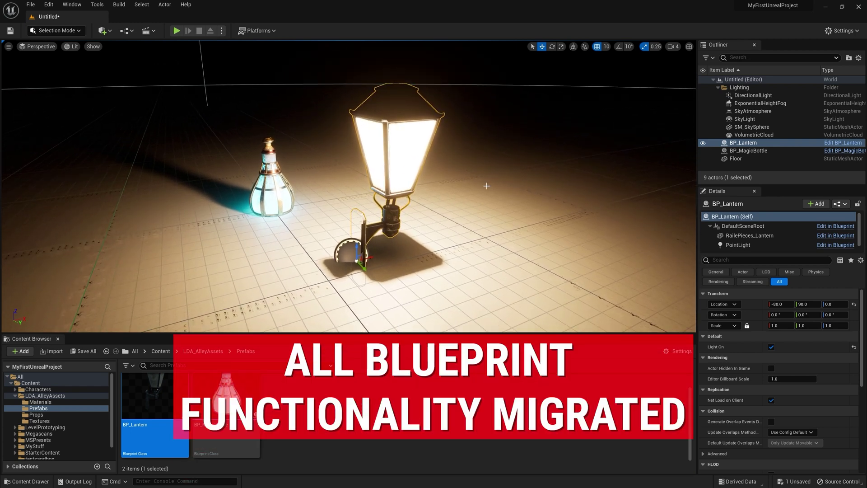